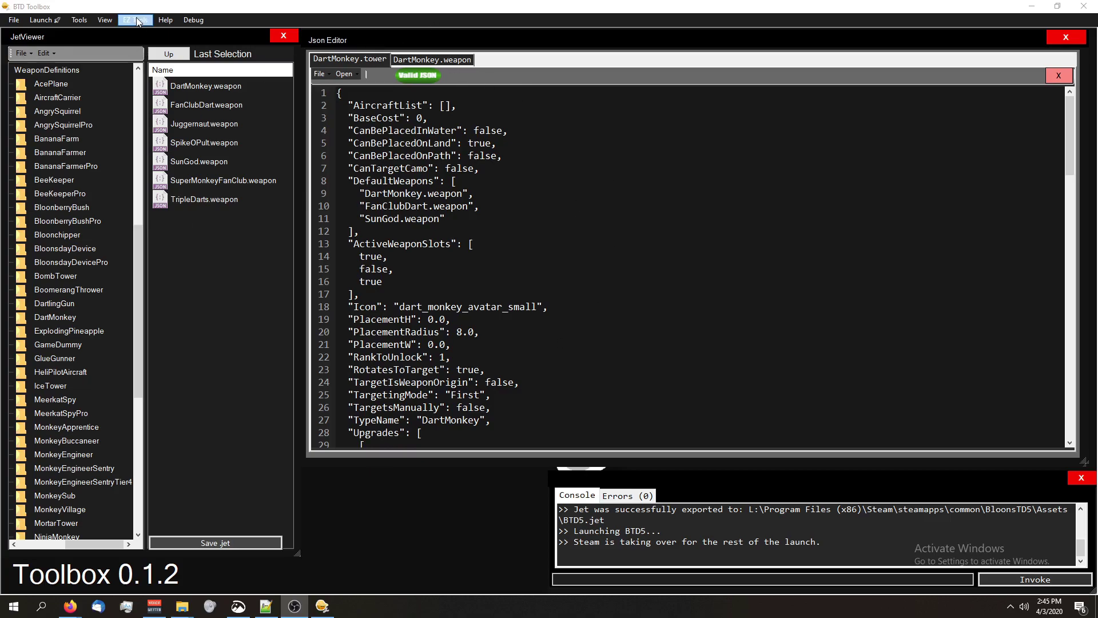
# Open the EZ Tools menu showing the tower, bloon and card editors.
pyautogui.click(135, 20)
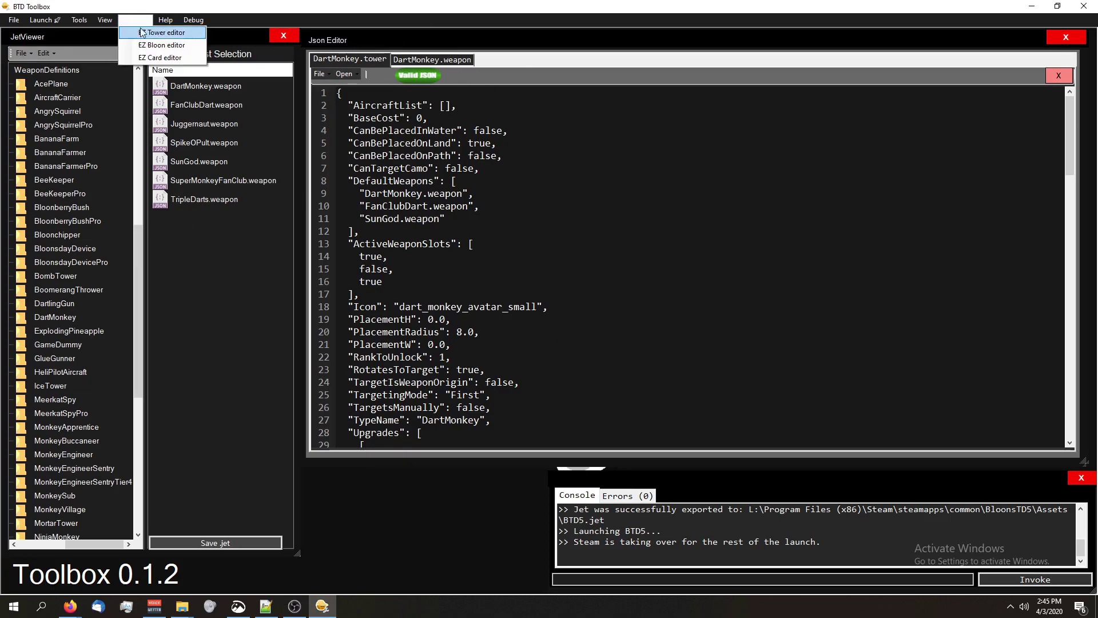
pyautogui.click(140, 26)
pyautogui.click(132, 22)
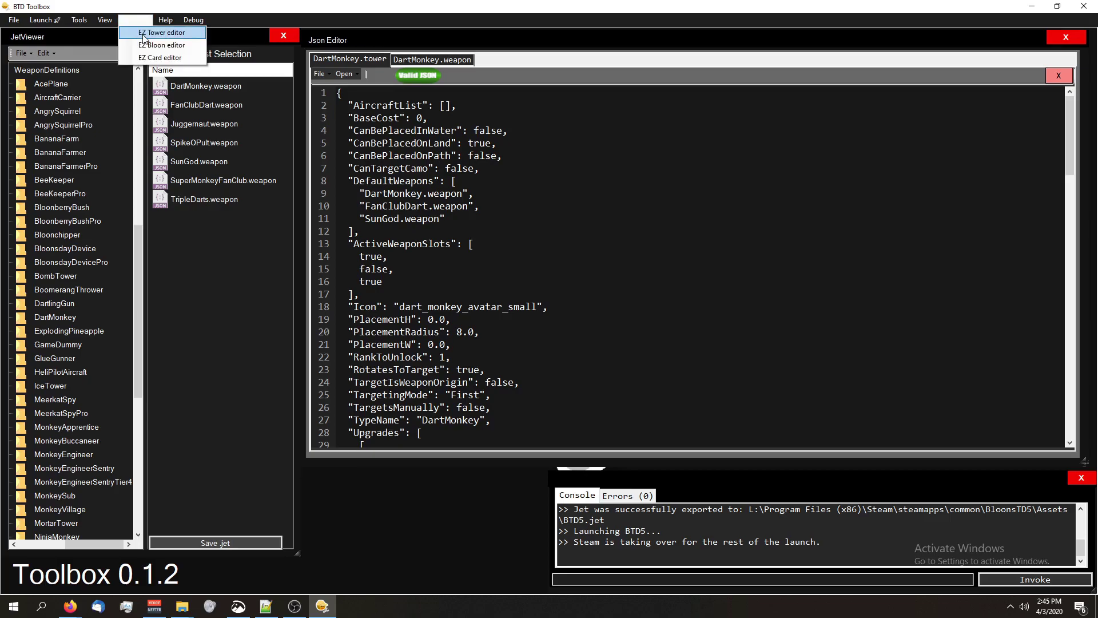
# Open the EZ Tower editor and load SuperMonkey.tower for editing.
pyautogui.click(162, 32)
pyautogui.moveTo(232, 34); pyautogui.dragTo(460, 90)
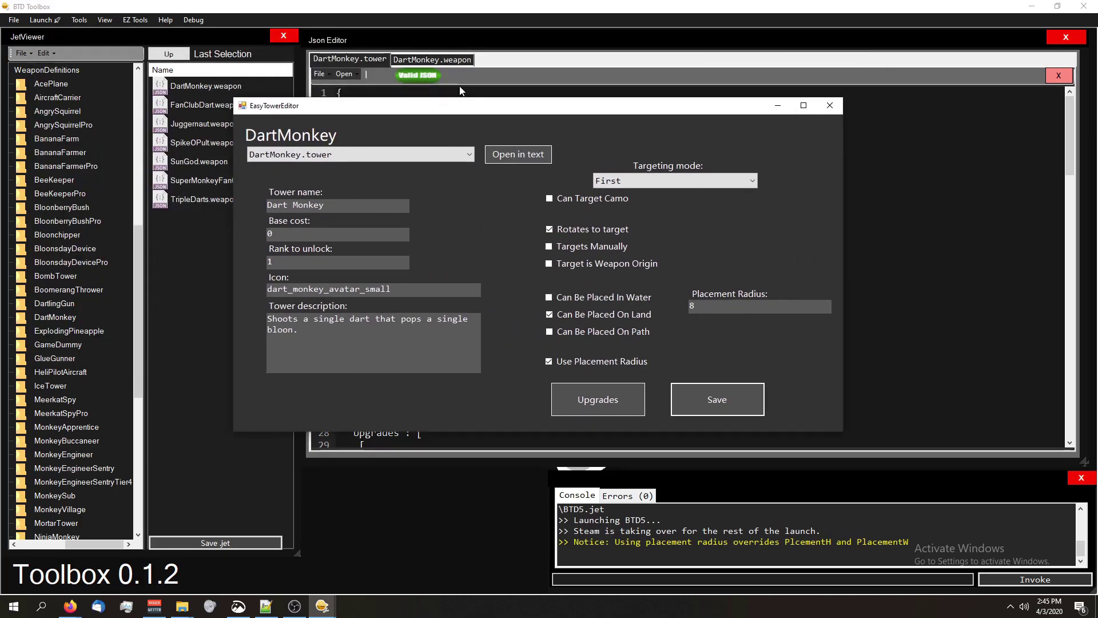
pyautogui.click(454, 157)
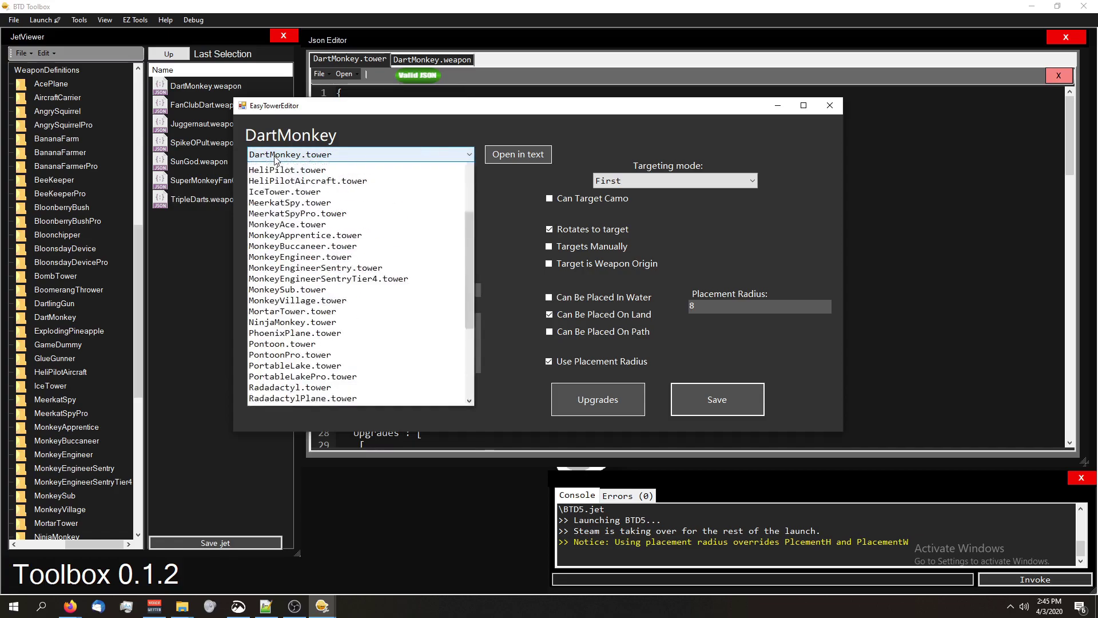
pyautogui.moveTo(469, 258); pyautogui.dragTo(469, 353)
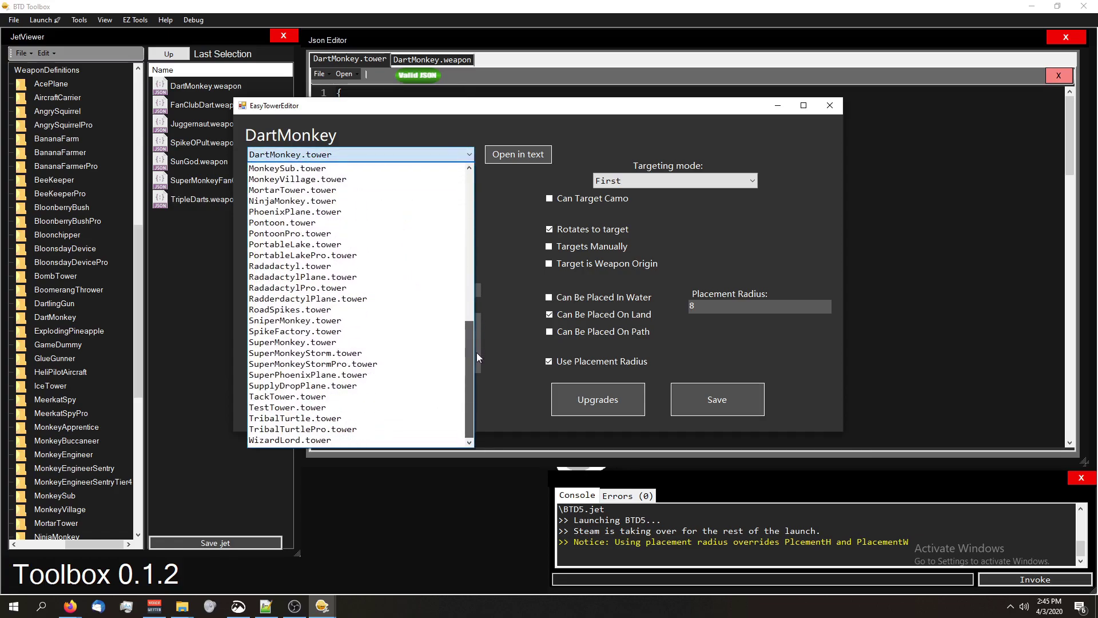
pyautogui.click(292, 342)
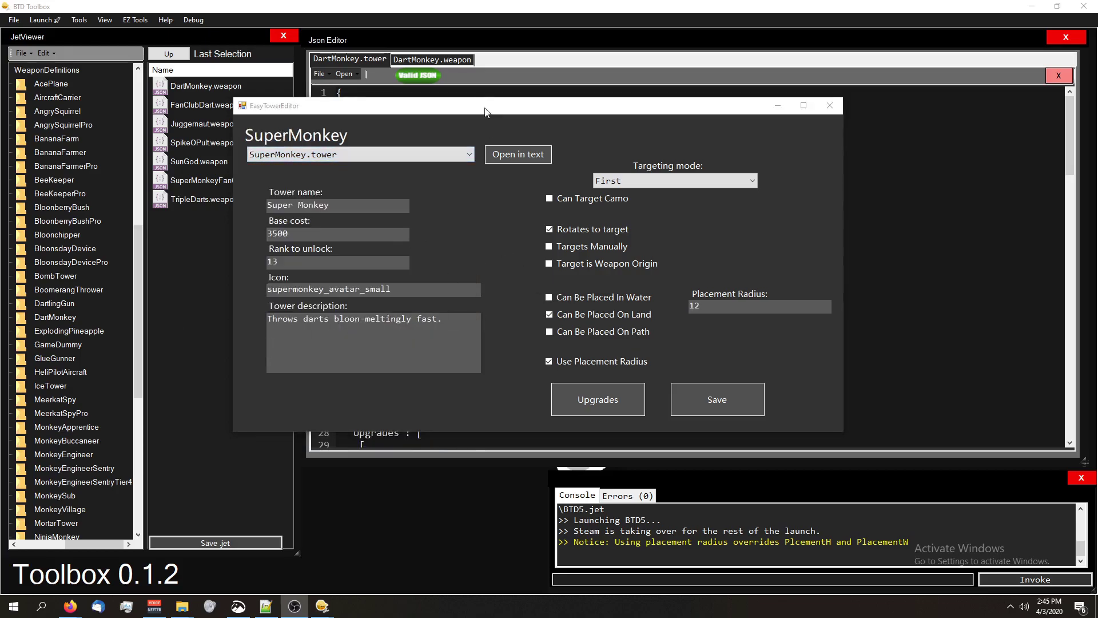
pyautogui.click(497, 36)
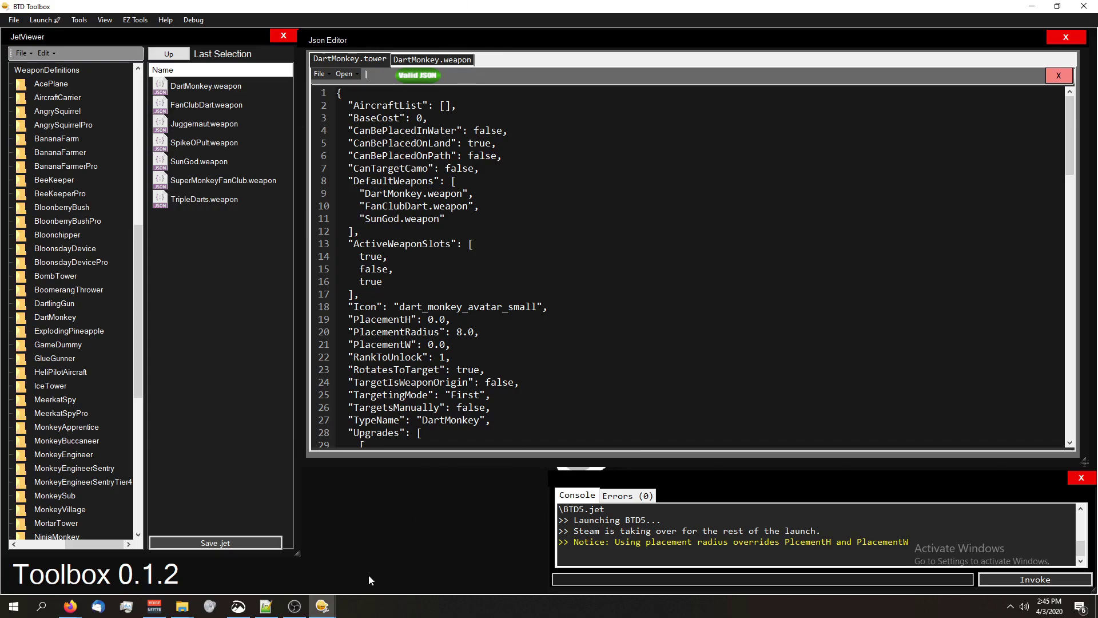
# Set Super Monkey's targeting to Strong and replace its description with 'Woe daum son'.
pyautogui.moveTo(322, 606)
pyautogui.click(326, 591)
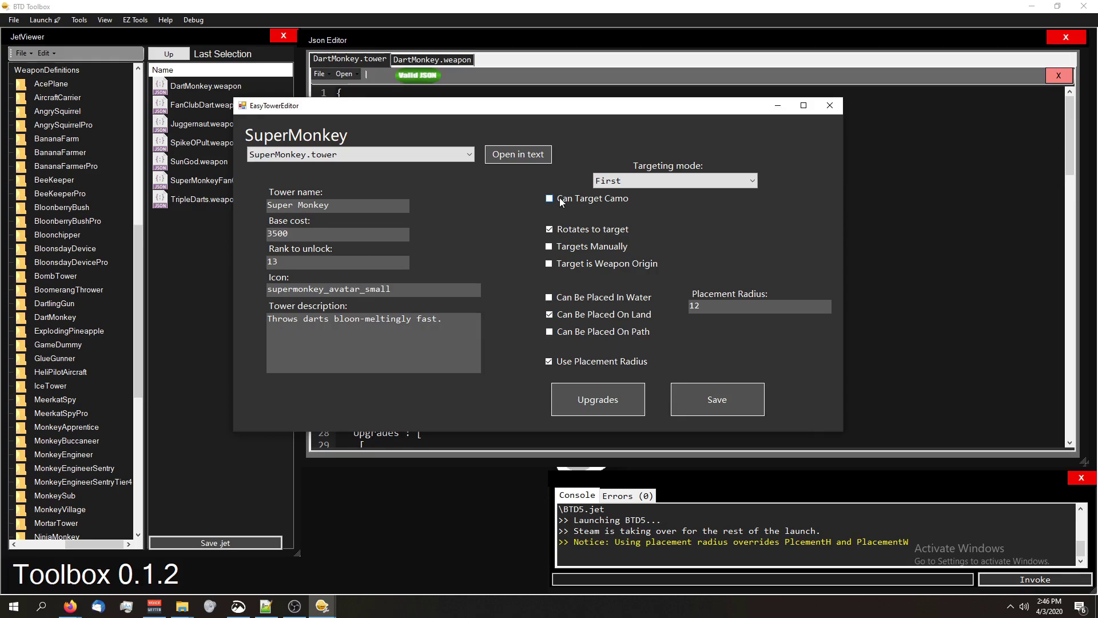
pyautogui.click(627, 180)
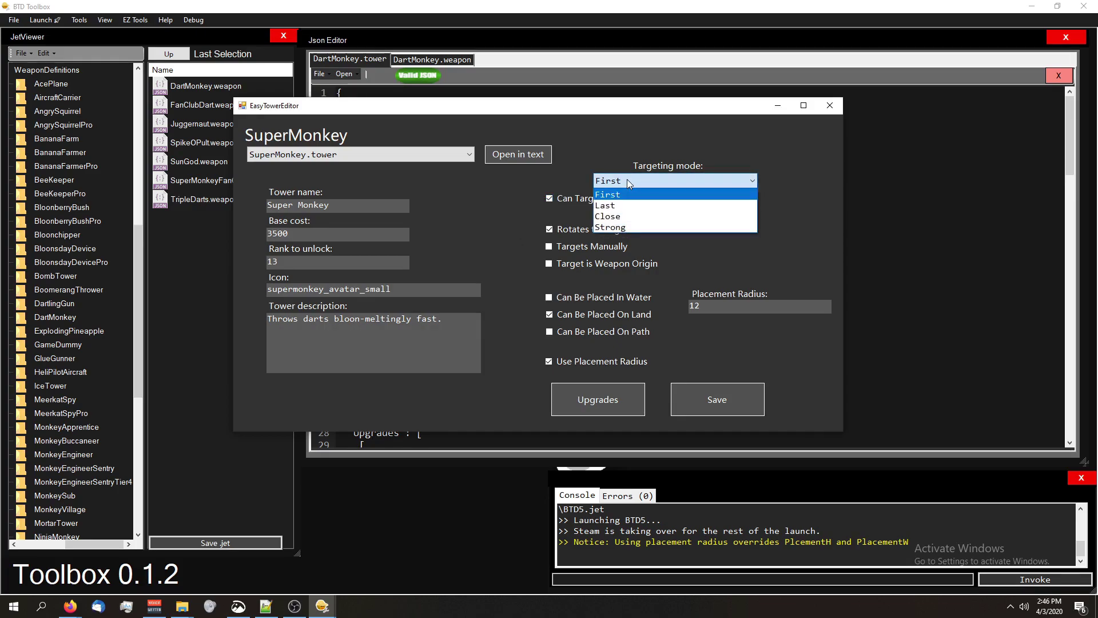
pyautogui.click(611, 228)
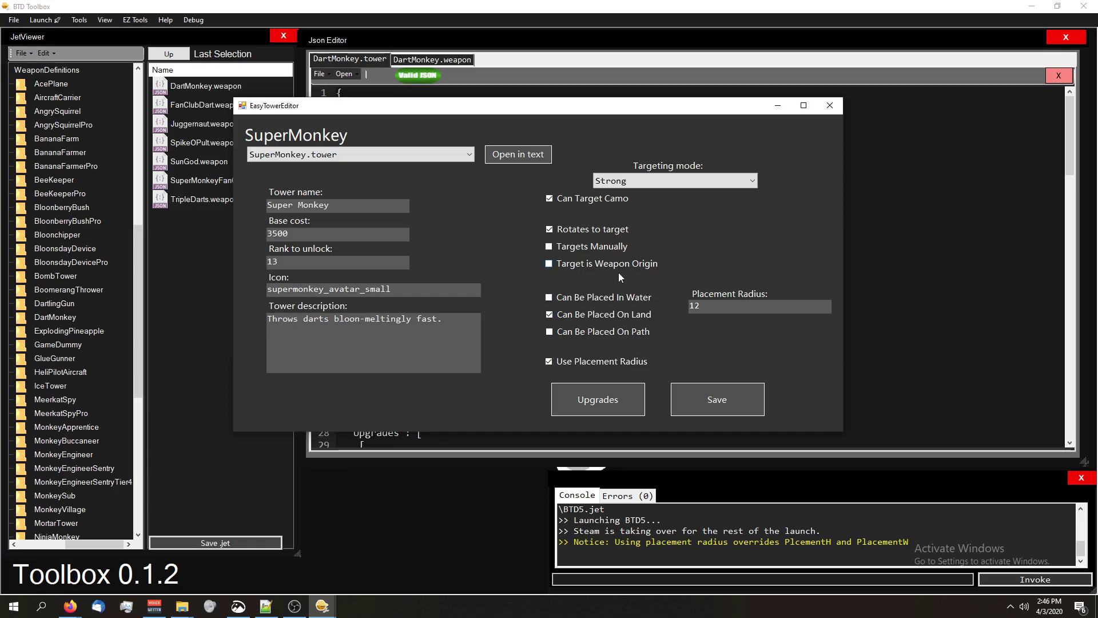
pyautogui.click(464, 321)
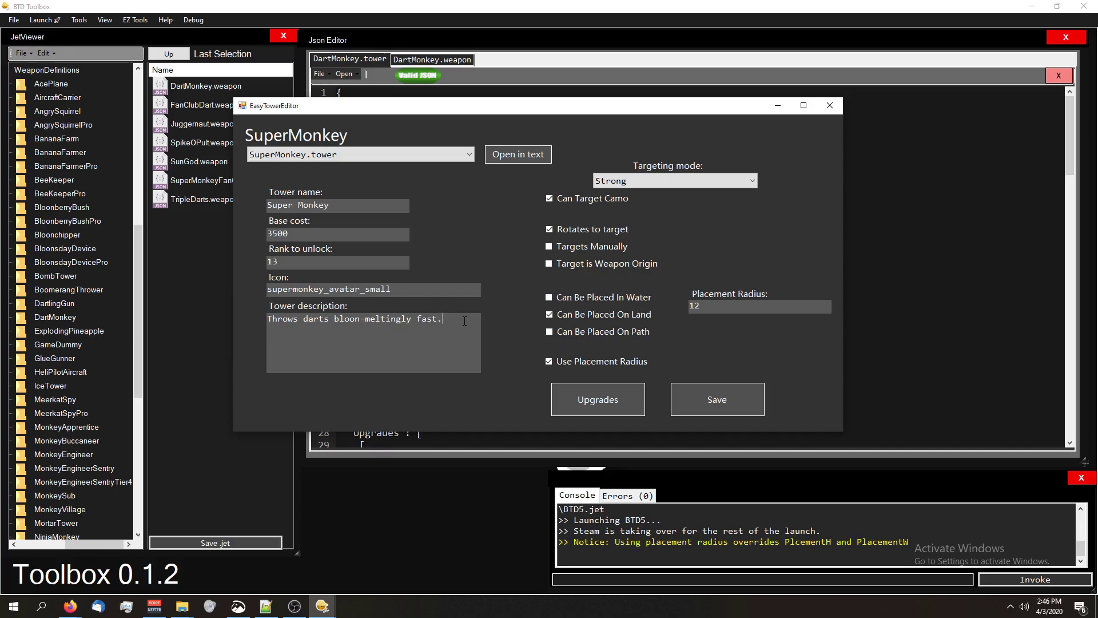
pyautogui.hotkey('ctrl', 'a')
pyautogui.write('Wow')
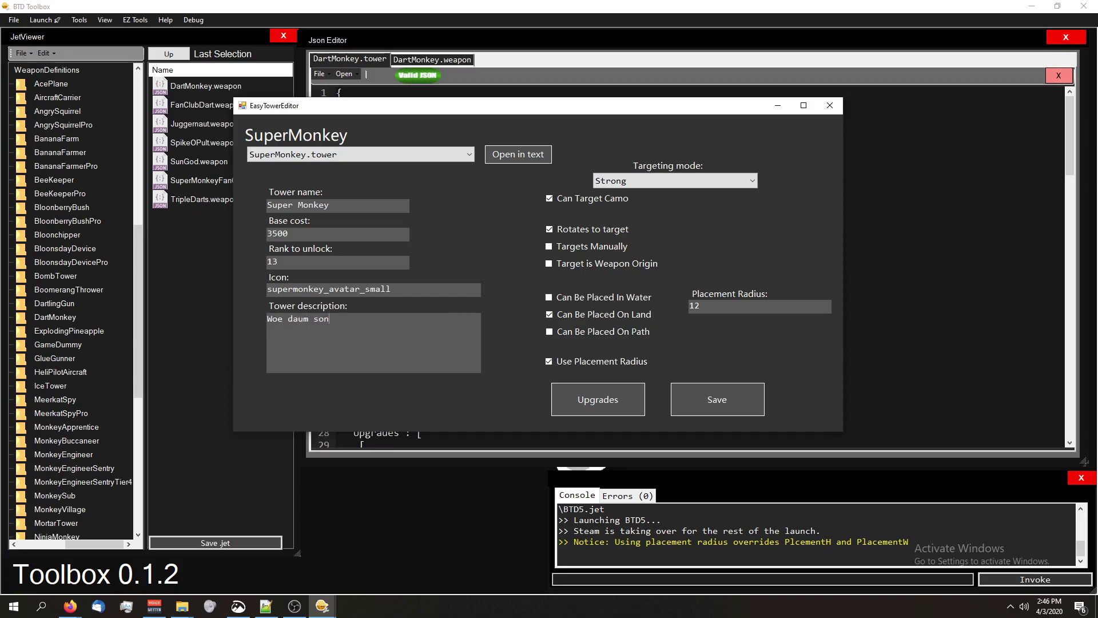
# Zero the Plasma Blasts and Sun God XP requirements, then save SuperMonkey.tower.
pyautogui.click(597, 402)
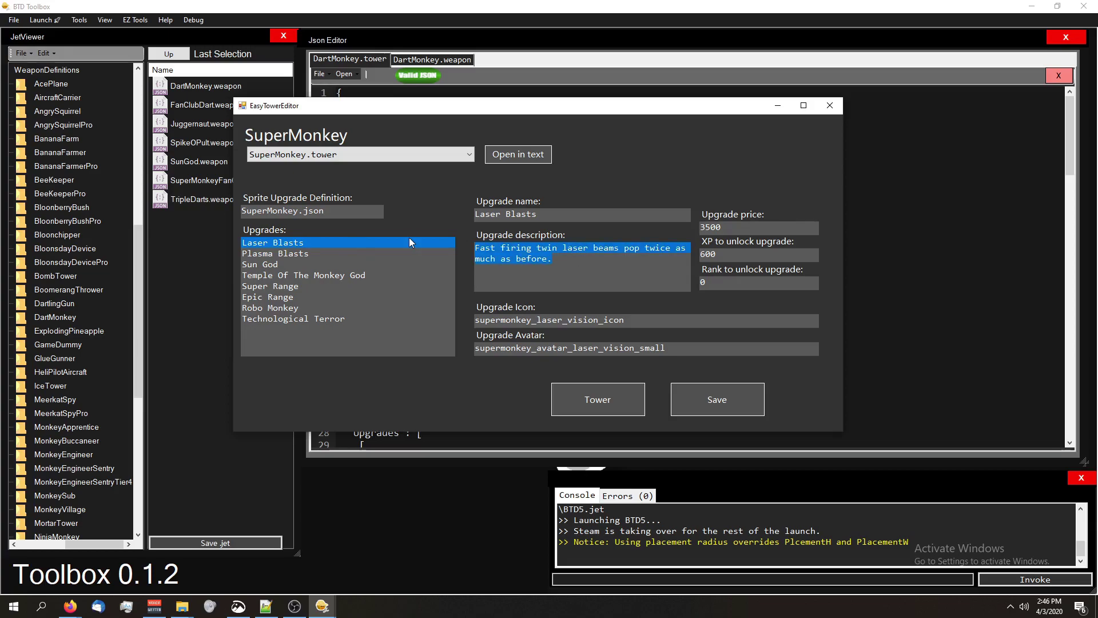
pyautogui.write('sdjfhjksldahfjklsadfsdxj')
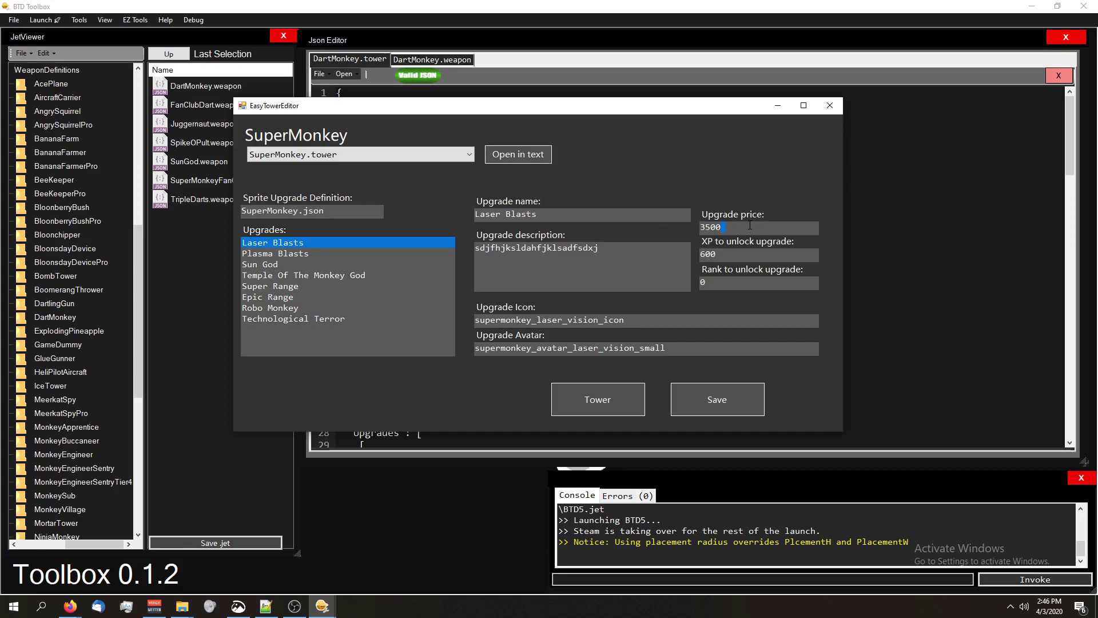
pyautogui.write('0')
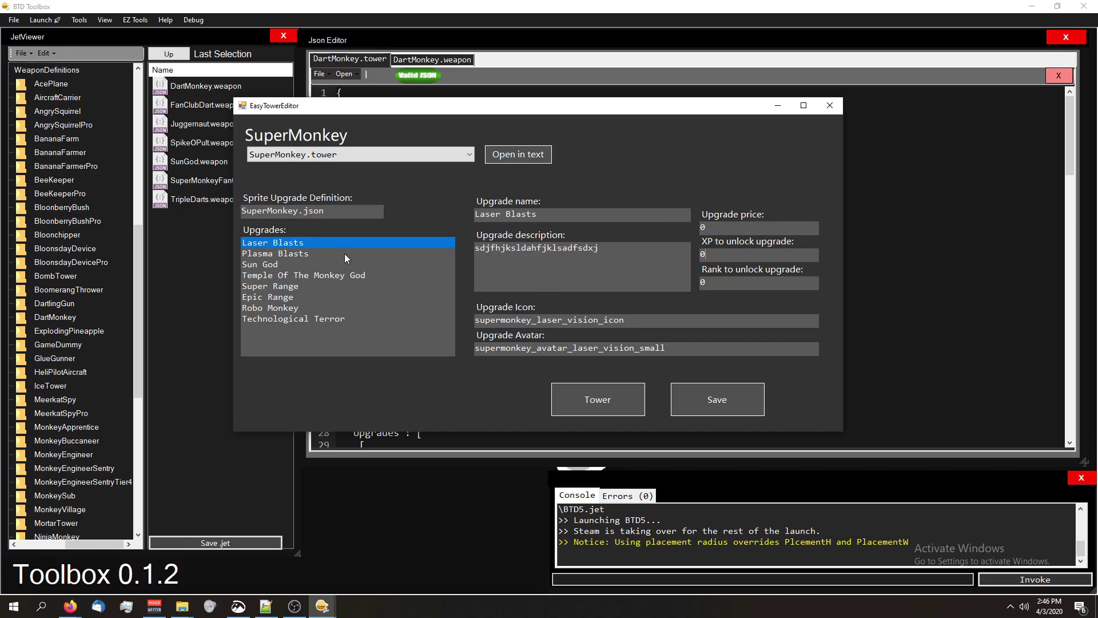
pyautogui.click(313, 255)
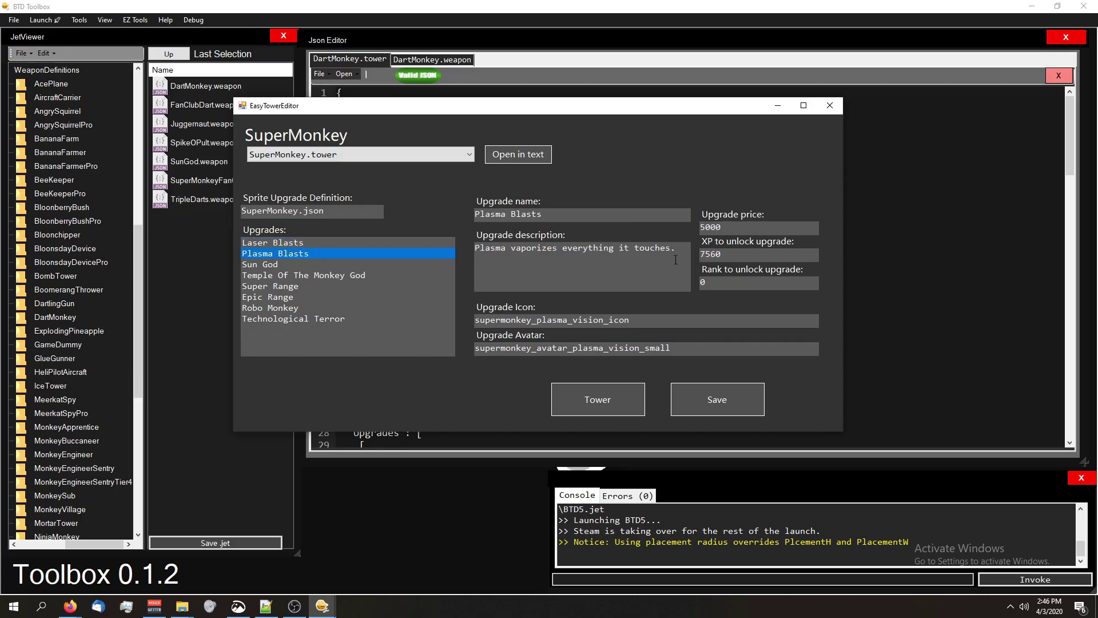
pyautogui.click(736, 253)
pyautogui.write('0')
pyautogui.click(315, 264)
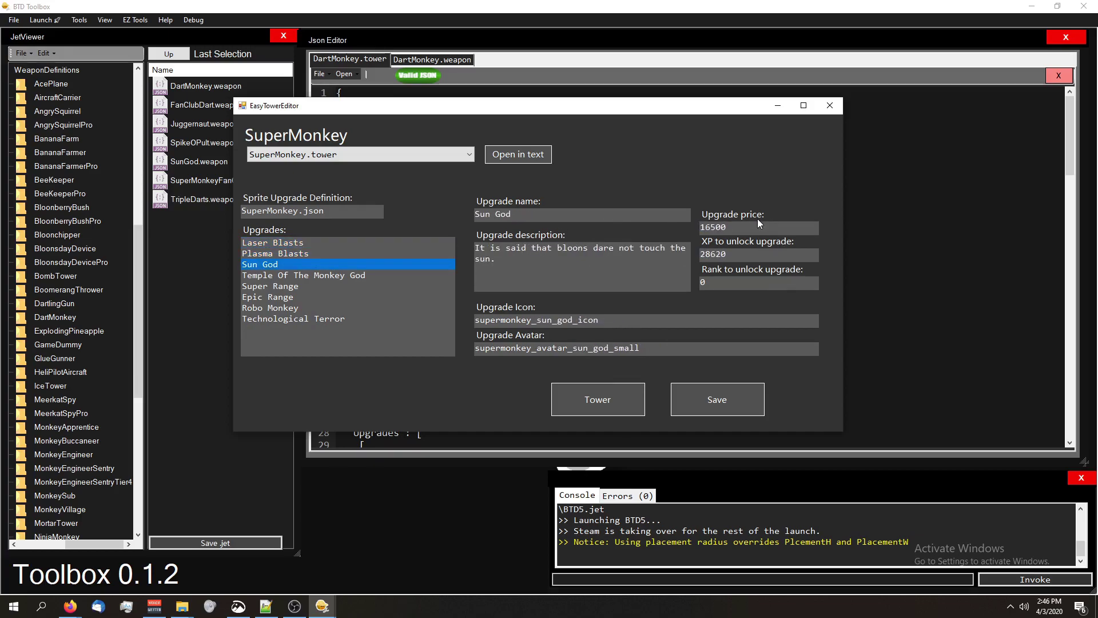
pyautogui.write('0')
pyautogui.click(756, 253)
pyautogui.write('0')
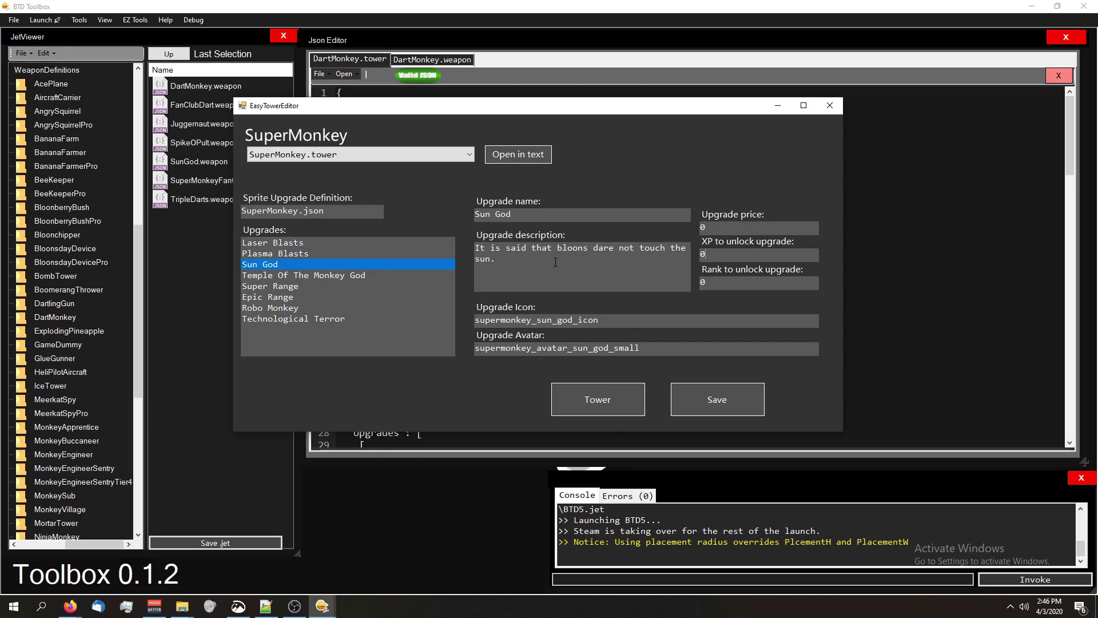
pyautogui.write('sdagfdfsgfdcg')
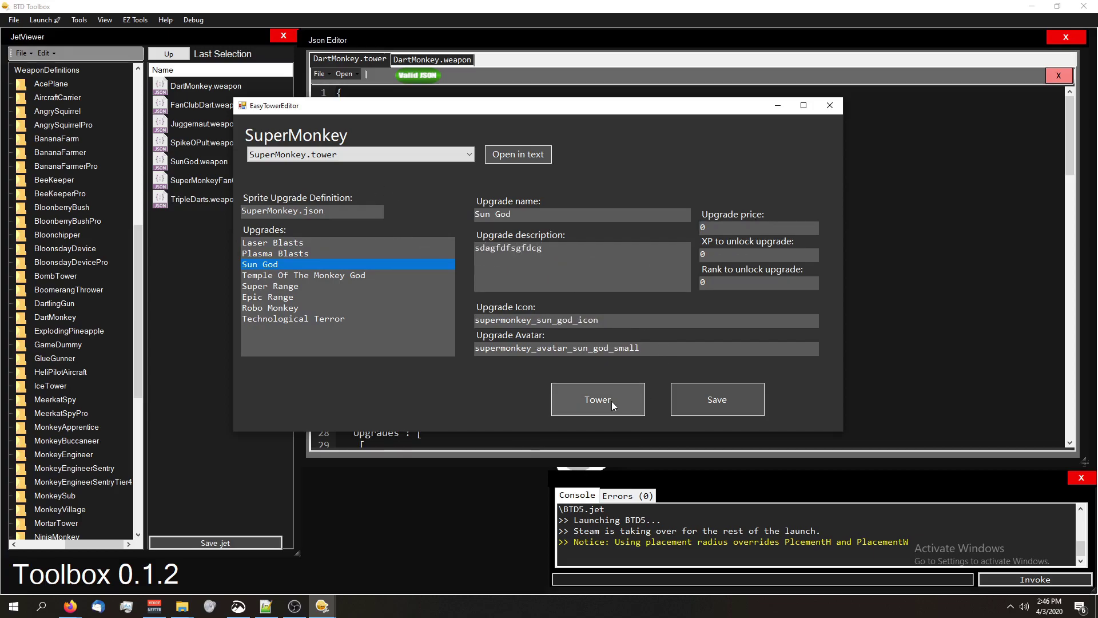
pyautogui.click(721, 400)
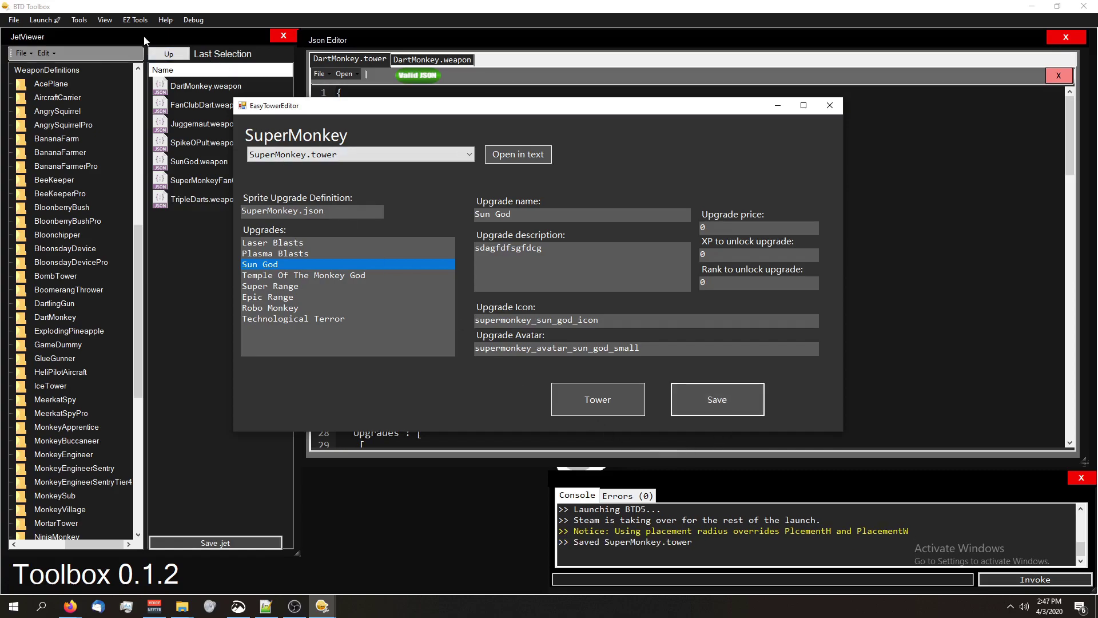
# Launch the modded BTD5 and place a Super Monkey beside the sandbox path.
pyautogui.click(43, 20)
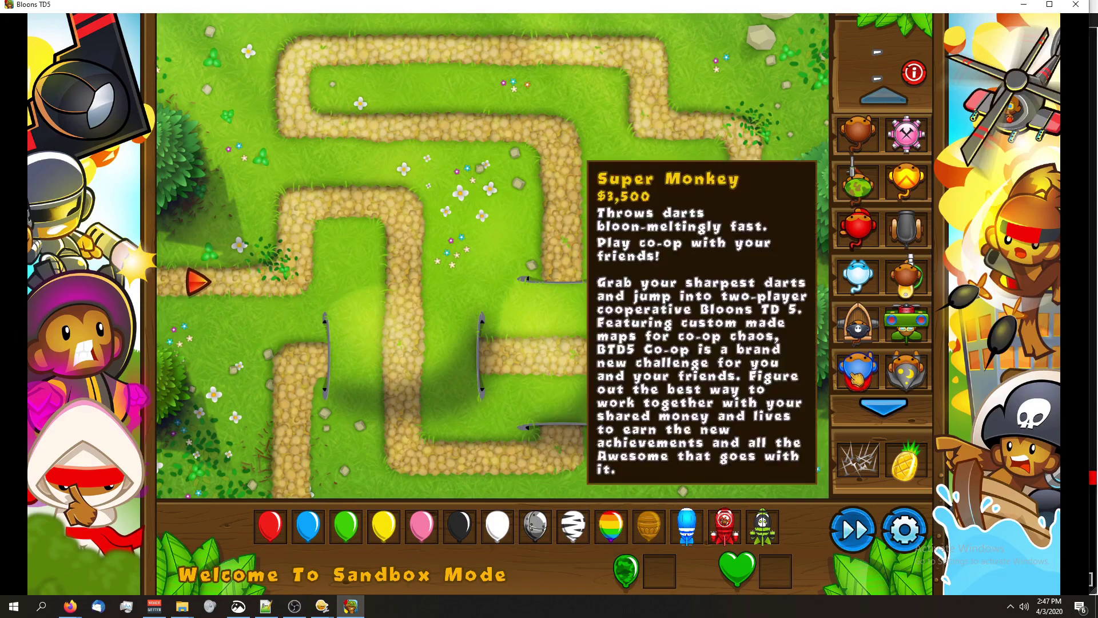
pyautogui.click(858, 374)
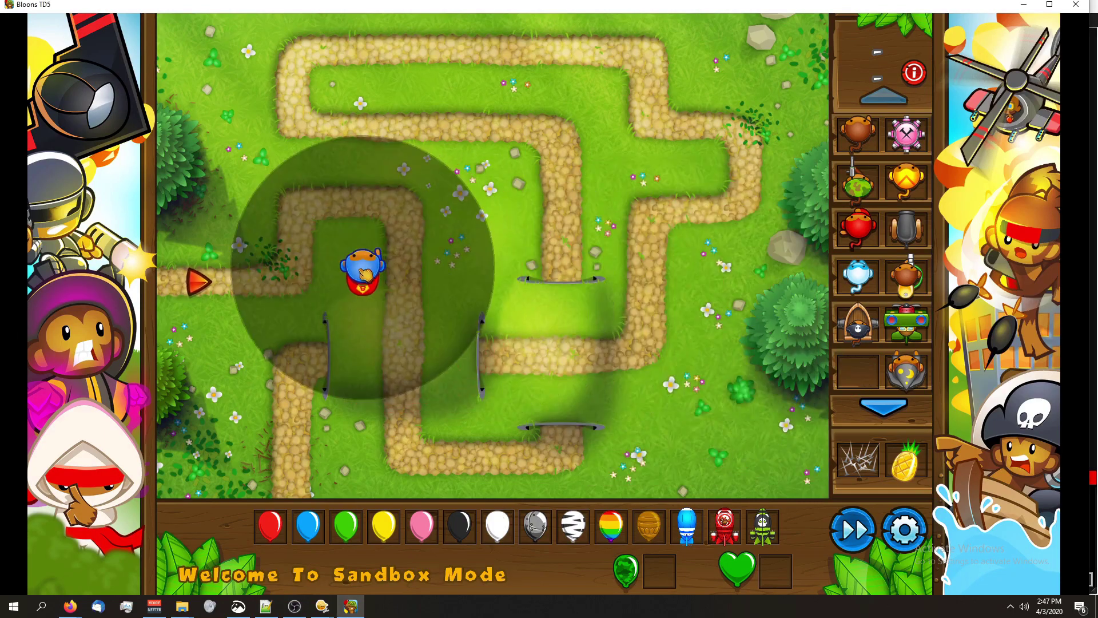
pyautogui.click(353, 277)
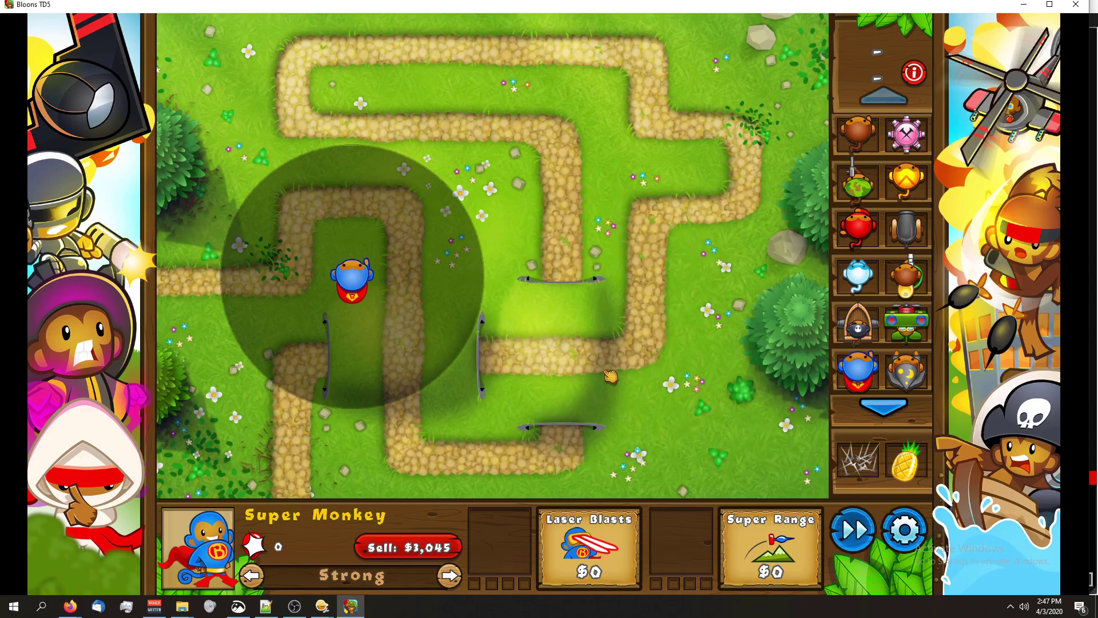
# Upgrade the Super Monkey to Sun God for $0, make sent bloons camo, and fast-forward.
pyautogui.click(592, 547)
pyautogui.click(590, 547)
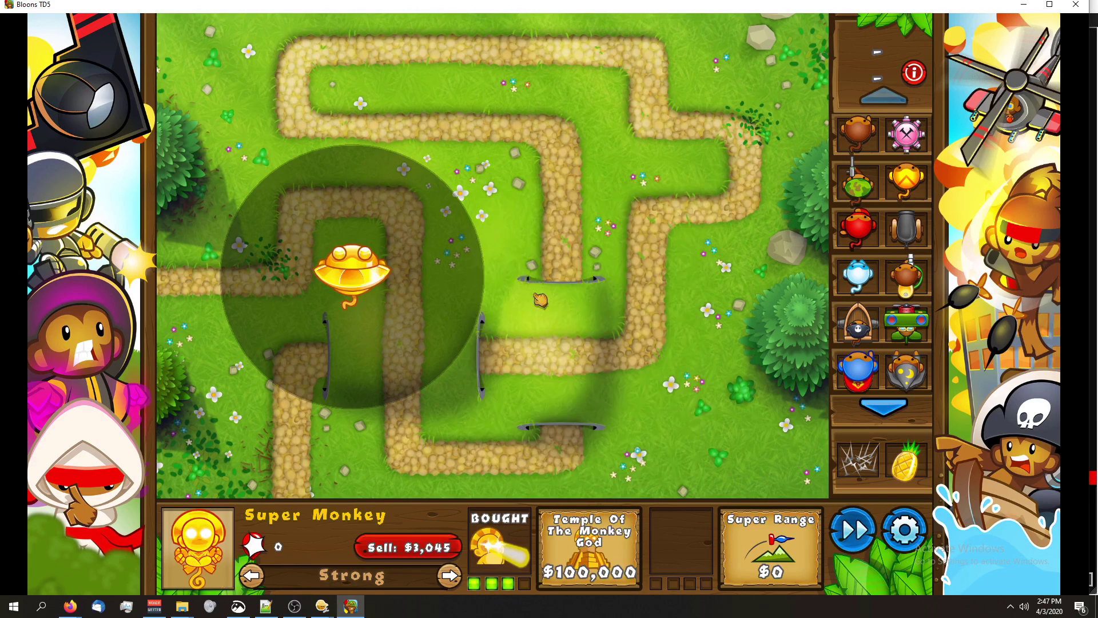
pyautogui.click(532, 296)
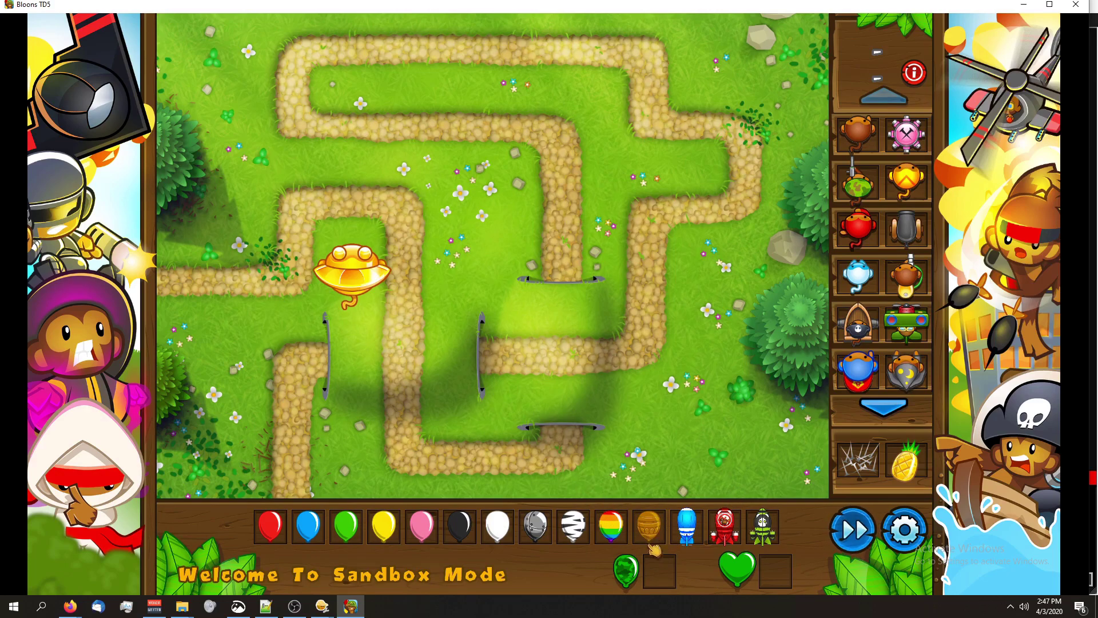
pyautogui.click(659, 571)
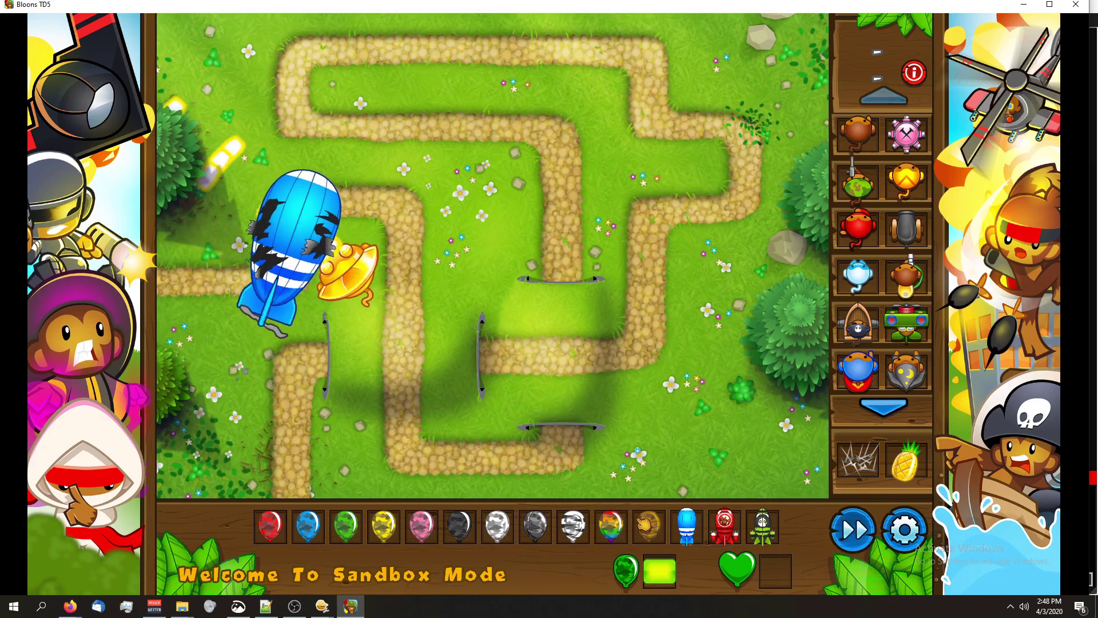
pyautogui.click(852, 527)
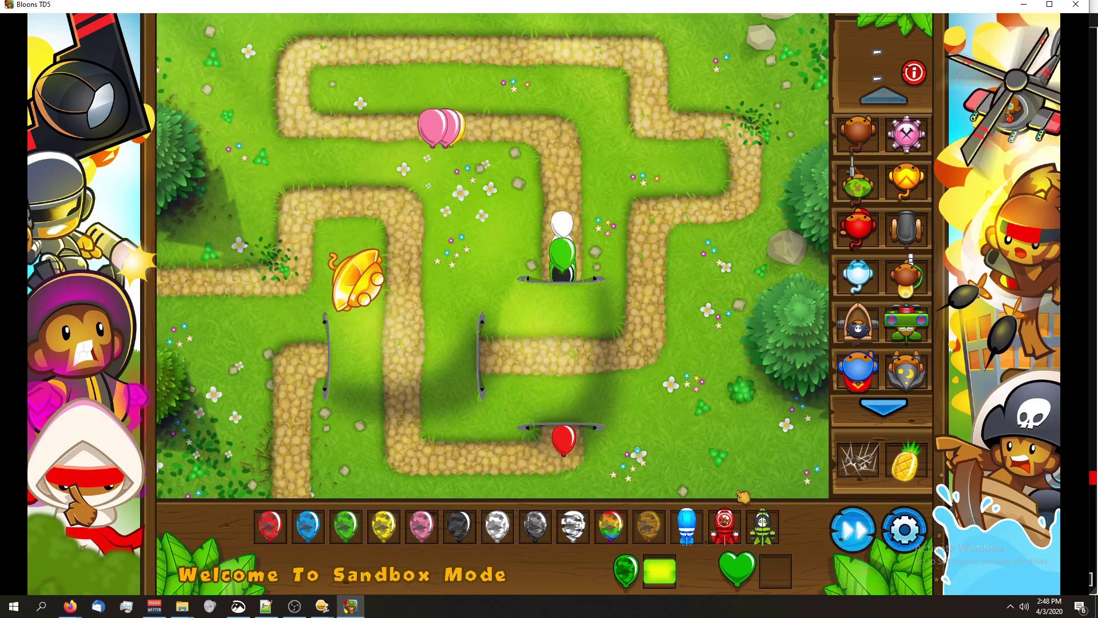